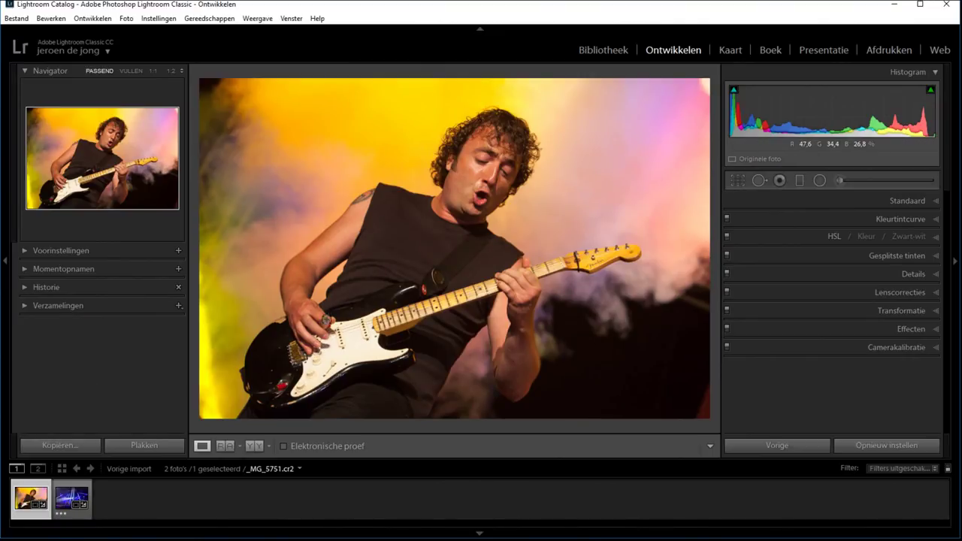
Zoom to 1:1 on the singer's mouth and expand the Details panel showing sharpening and noise reduction.
click(471, 191)
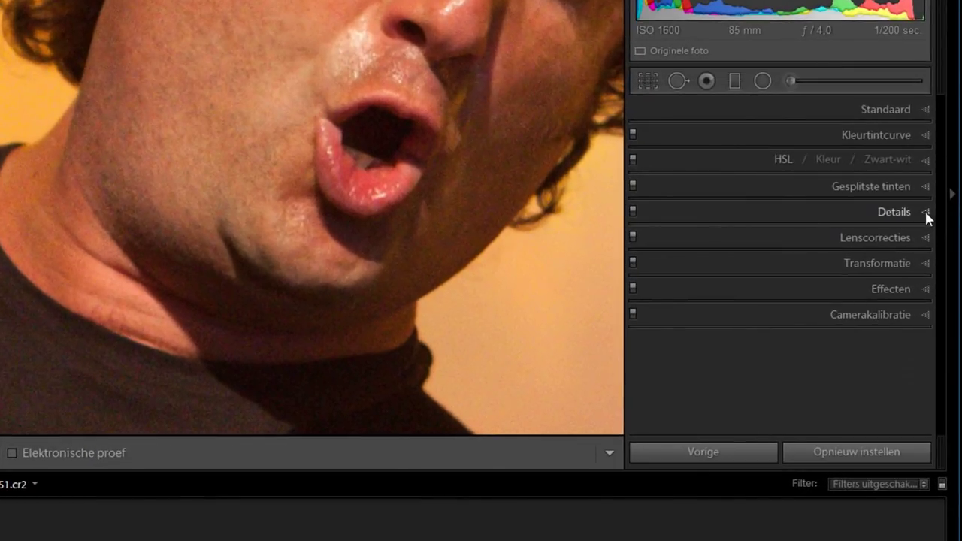
click(925, 213)
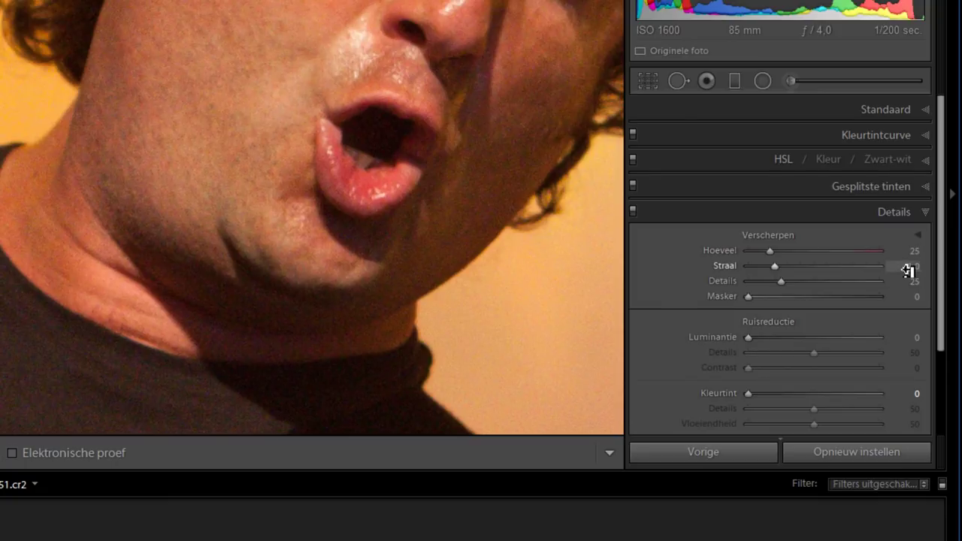
drag(940, 253, 942, 321)
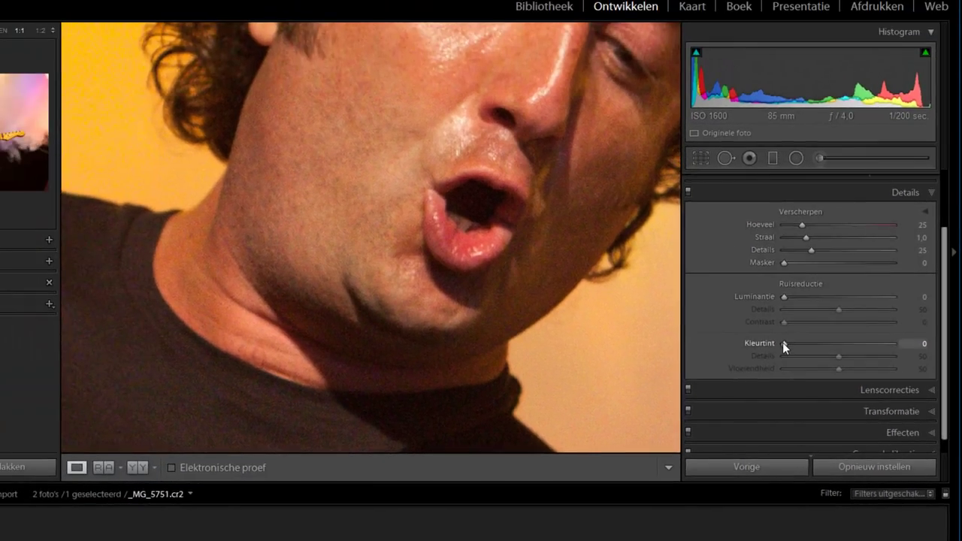
Compare colour noise reduction on and off, then set it to exactly 31.
drag(782, 342, 907, 344)
mouse_move(895, 345)
mouse_down()
mouse_move(771, 346)
mouse_move(818, 338)
mouse_up()
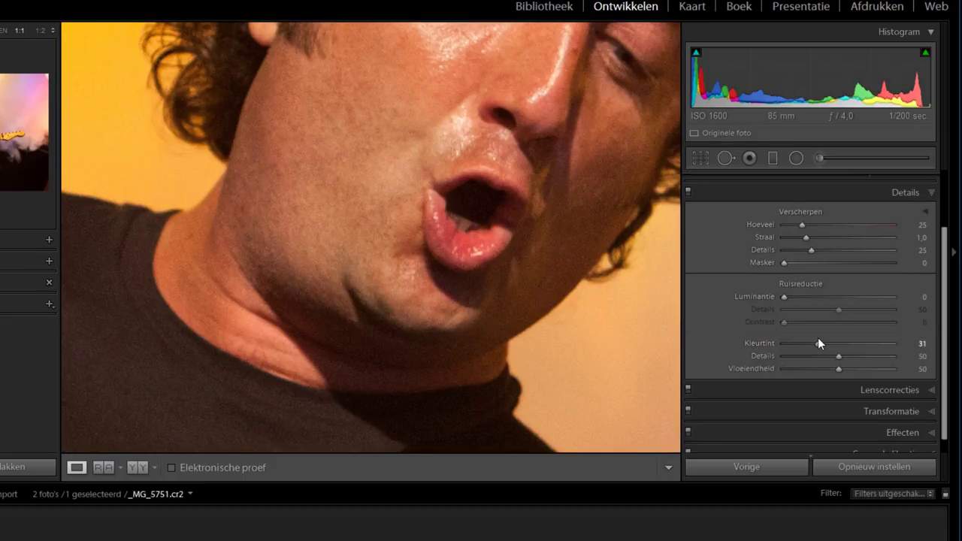
mouse_move(599, 161)
mouse_down()
mouse_move(464, 251)
mouse_move(482, 268)
mouse_up()
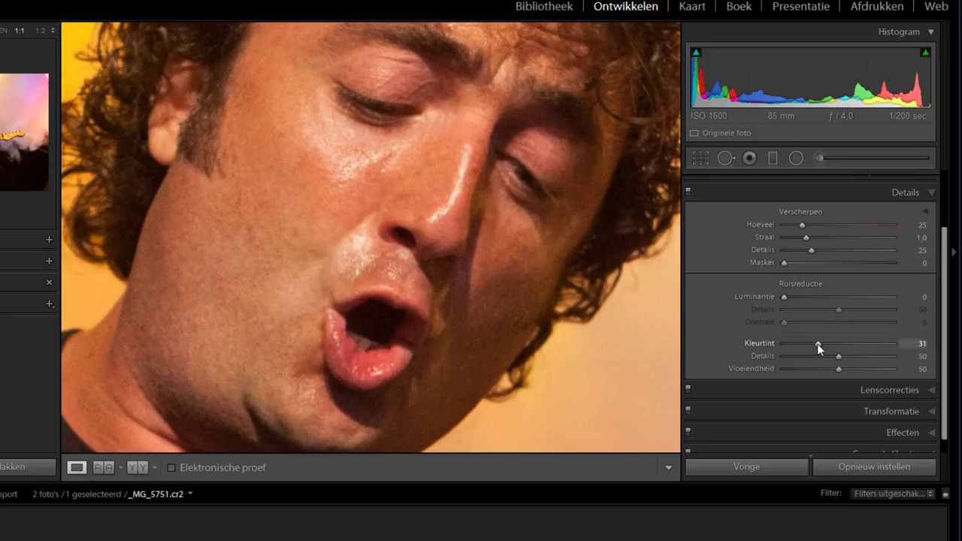
drag(817, 344, 935, 343)
click(920, 343)
text(31)
key(Return)
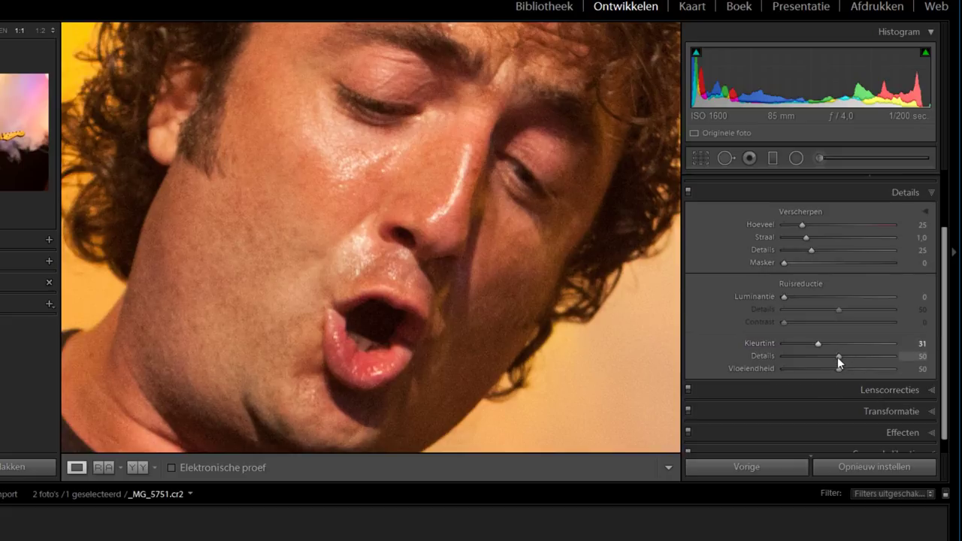
Test colour noise detail and smoothness extremes, leaving smoothness reset to 50.
mouse_move(838, 355)
mouse_down()
mouse_move(774, 357)
mouse_move(840, 368)
mouse_move(753, 370)
mouse_move(910, 374)
mouse_up()
drag(892, 367, 777, 371)
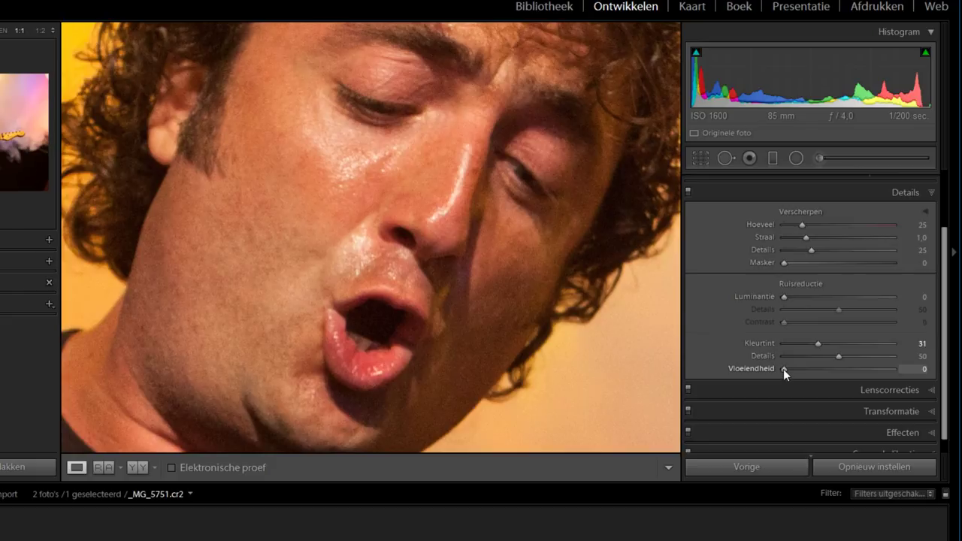
double_click(785, 369)
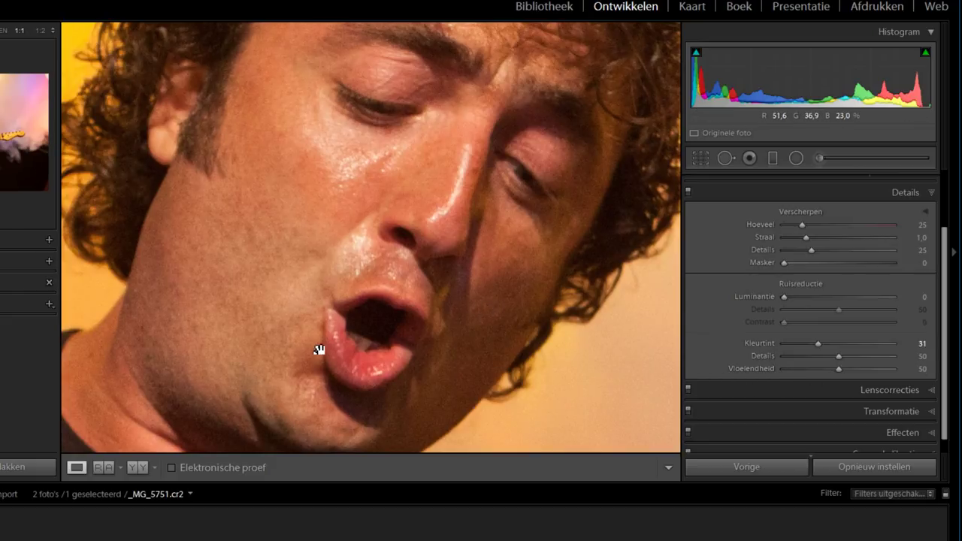
Compare luminance noise reduction at 0 and 100 on face and shirt, settling on 17.
drag(324, 345, 531, 355)
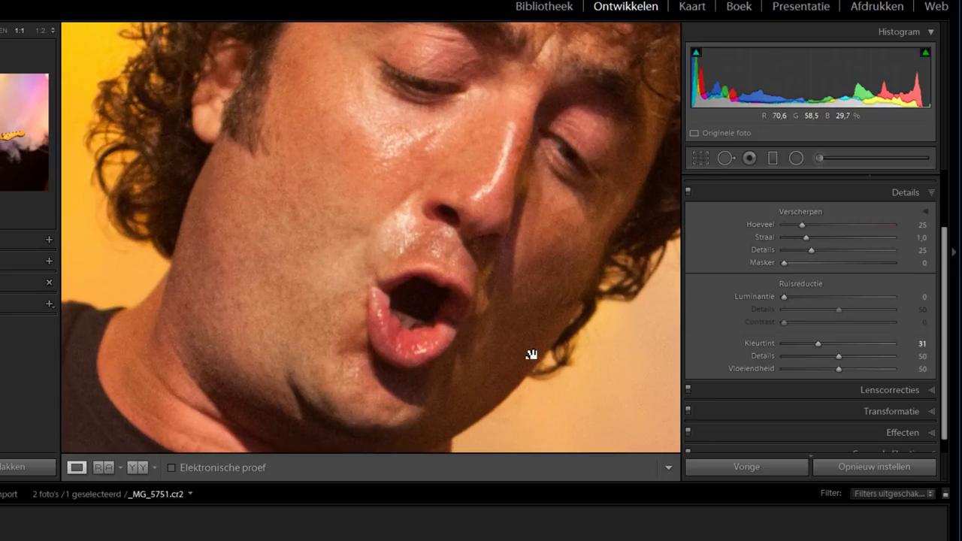
drag(253, 351, 519, 103)
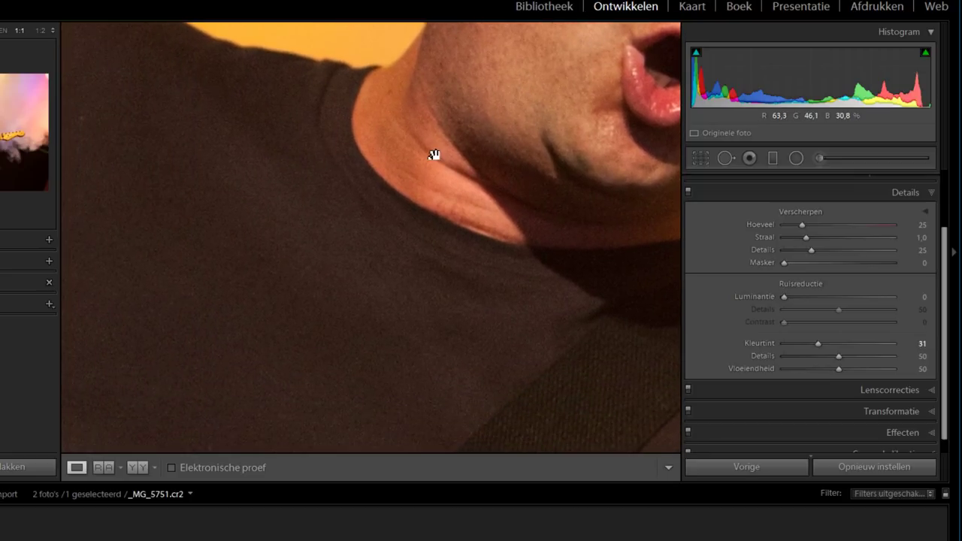
drag(429, 155, 476, 194)
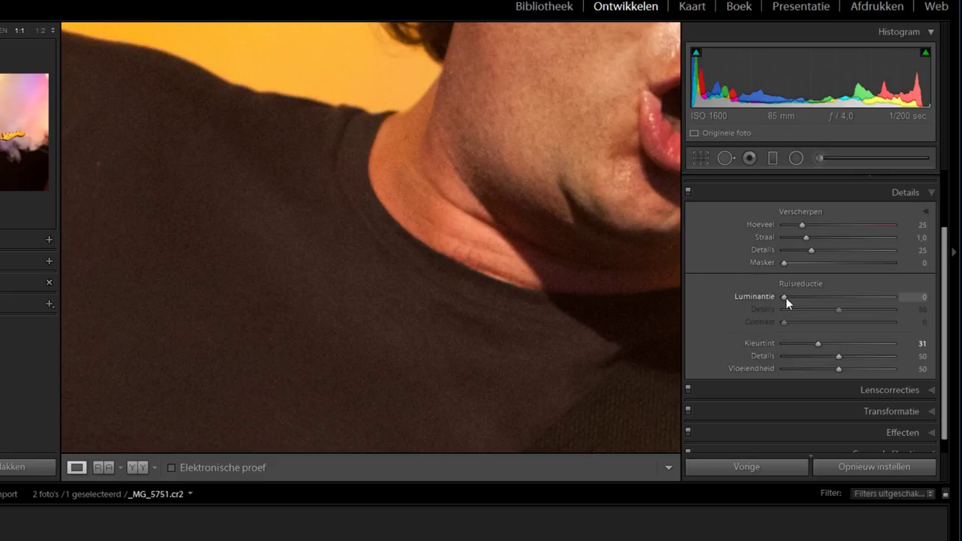
drag(785, 297, 893, 279)
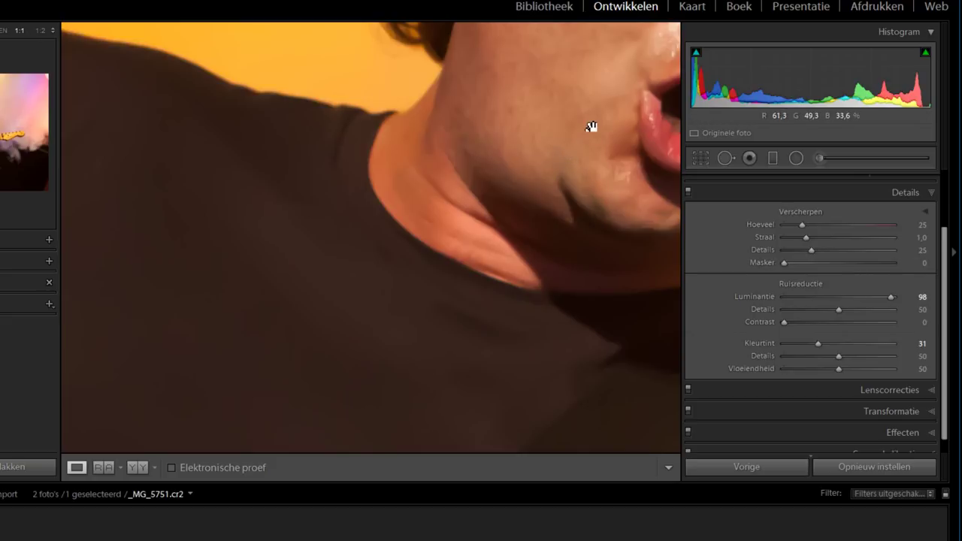
mouse_move(579, 133)
mouse_down()
mouse_move(393, 326)
mouse_move(268, 365)
mouse_move(265, 348)
mouse_up()
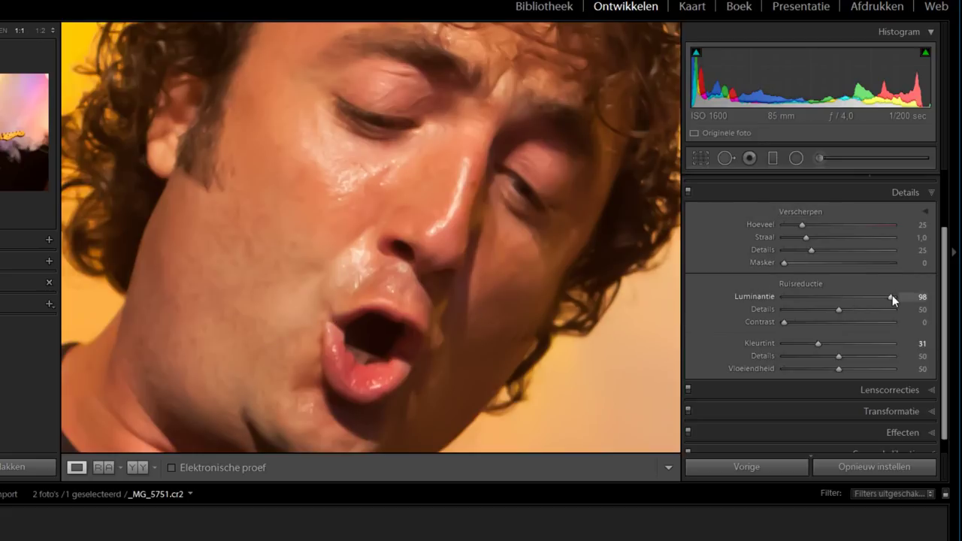
double_click(757, 297)
drag(783, 296, 942, 291)
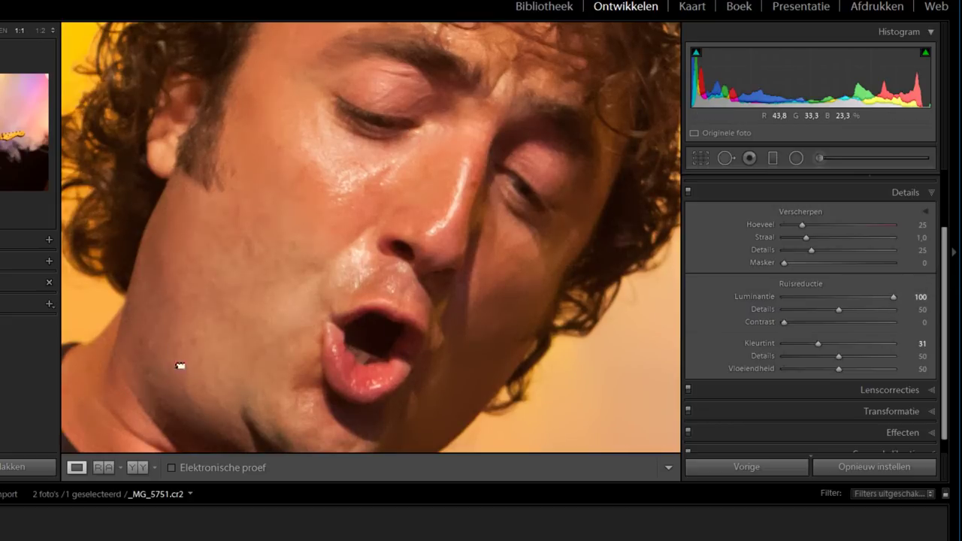
drag(180, 366, 417, 170)
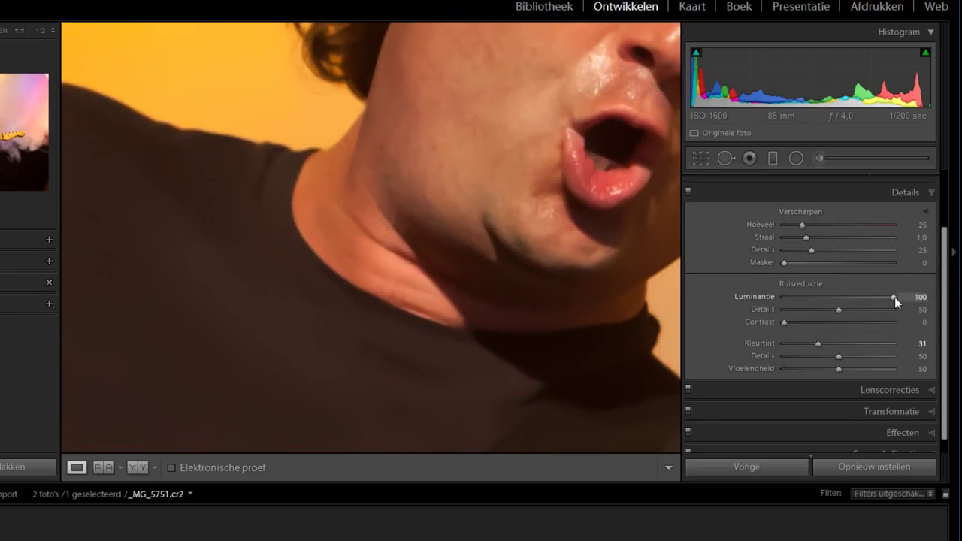
mouse_move(892, 295)
mouse_down()
mouse_move(795, 293)
mouse_move(804, 295)
mouse_up()
drag(286, 301, 507, 158)
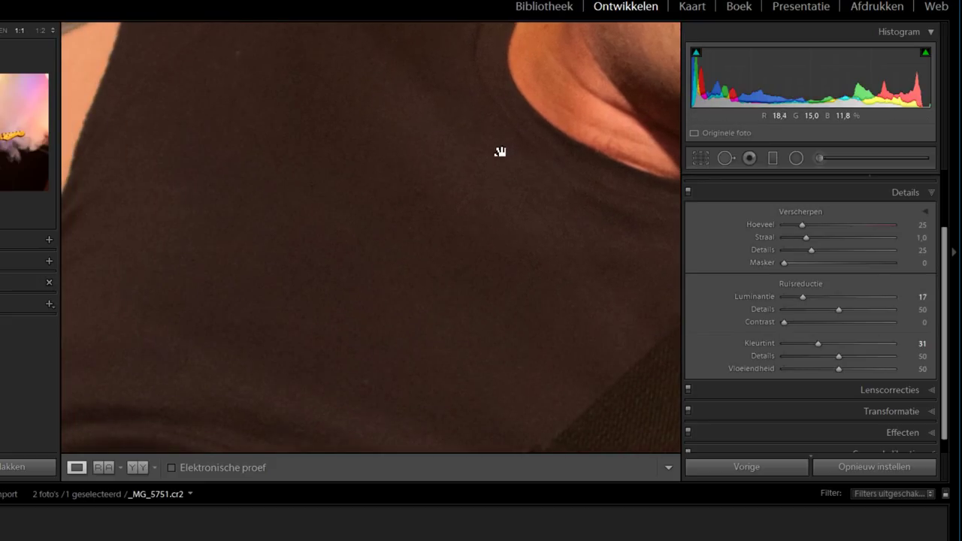
drag(574, 142, 264, 364)
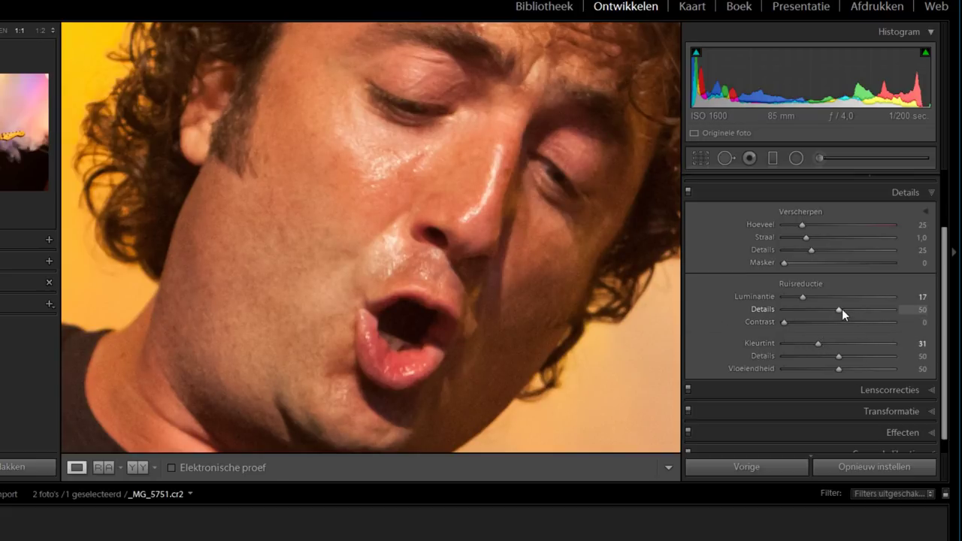
Set luminance detail to 88, reset luminance contrast to 0, and return to Fit view.
mouse_move(838, 309)
mouse_down()
mouse_move(767, 318)
mouse_move(878, 309)
mouse_up()
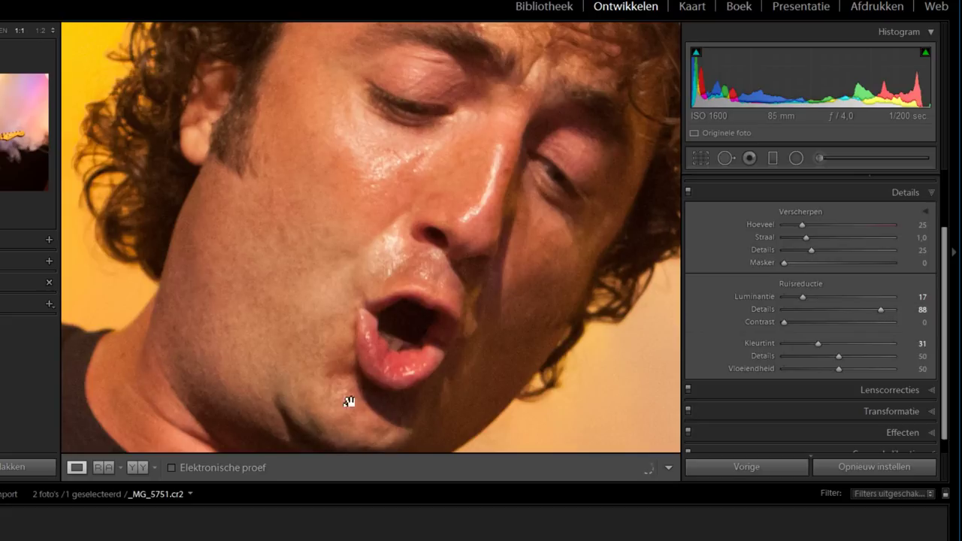
drag(263, 400, 453, 260)
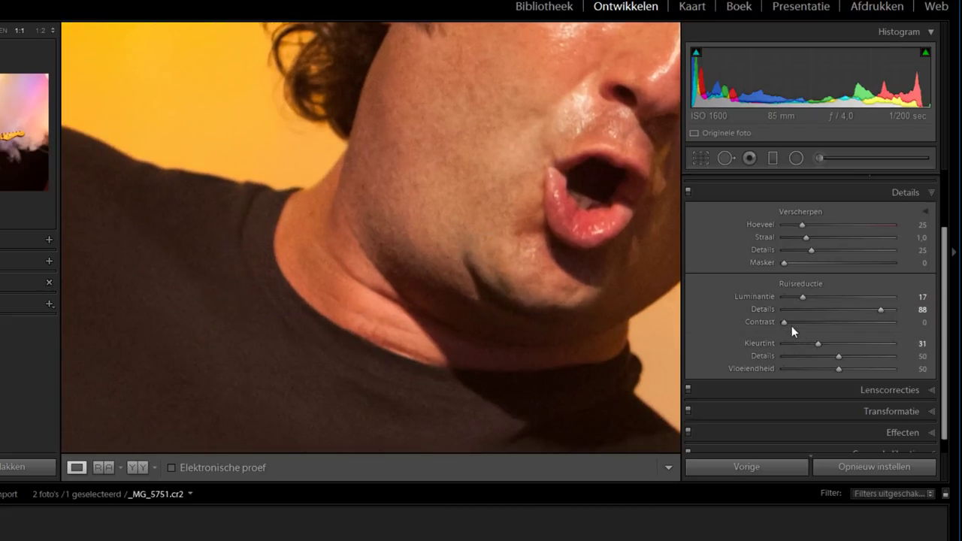
drag(785, 323, 896, 330)
double_click(886, 322)
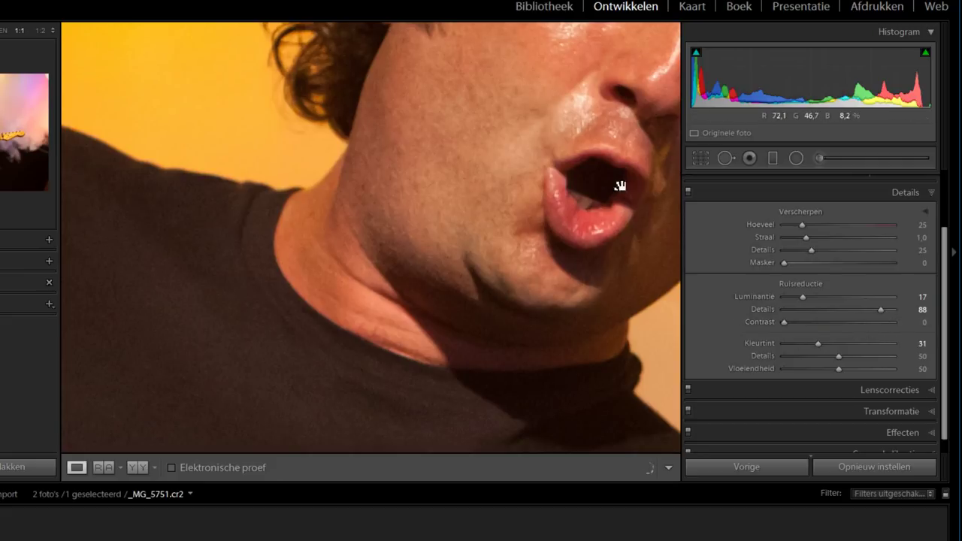
drag(618, 187, 381, 357)
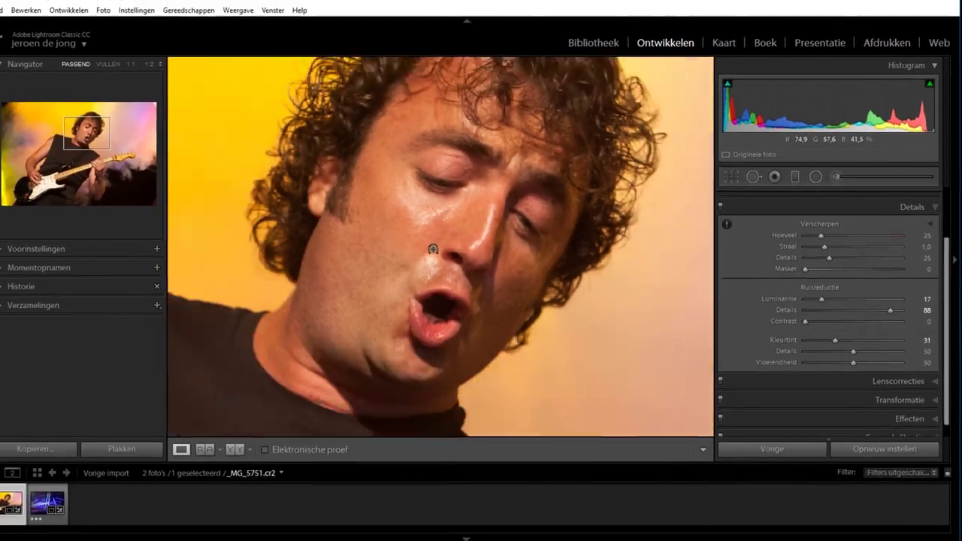
click(460, 261)
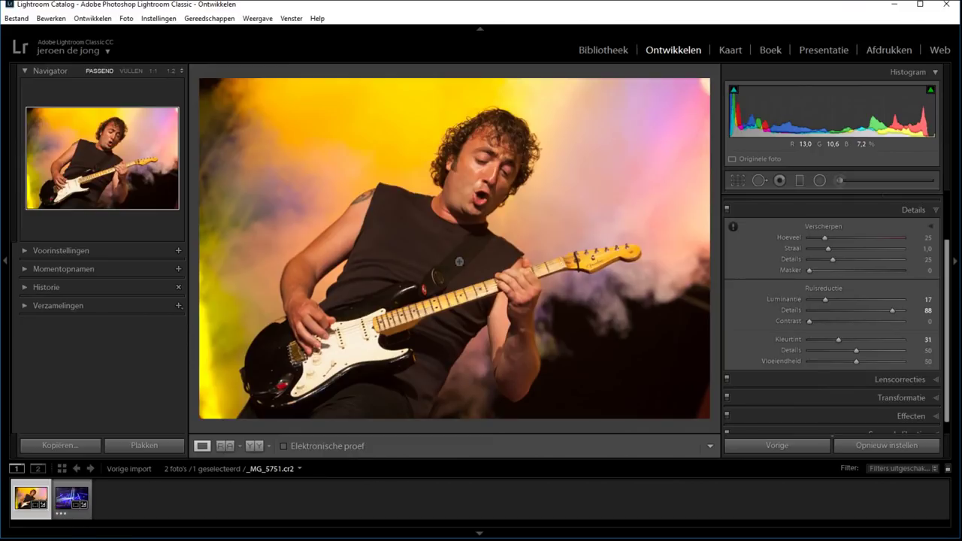
click(478, 171)
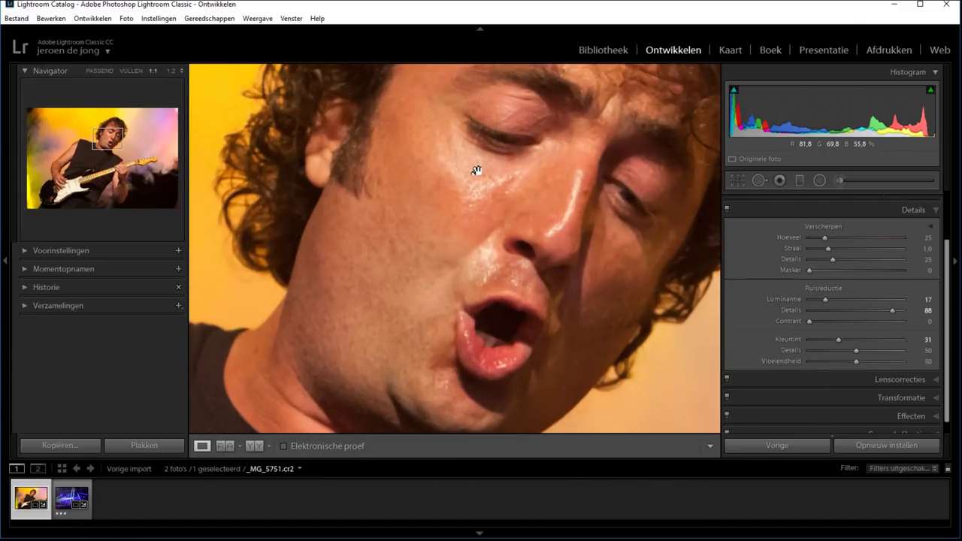
click(727, 211)
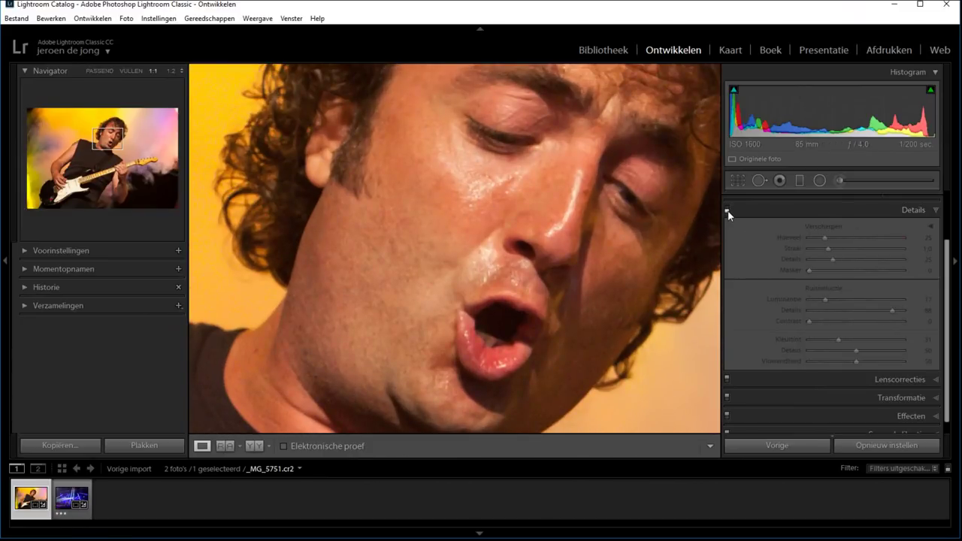
click(727, 210)
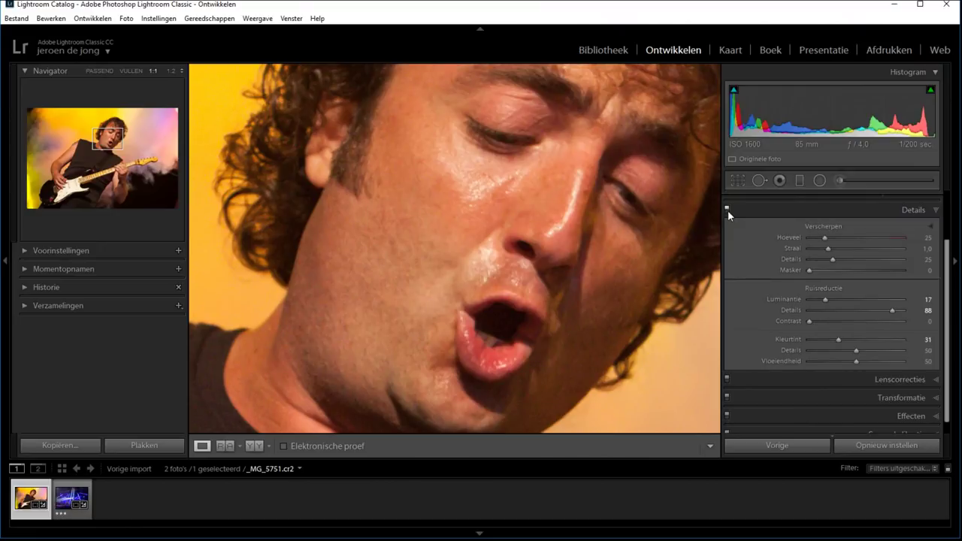
click(727, 210)
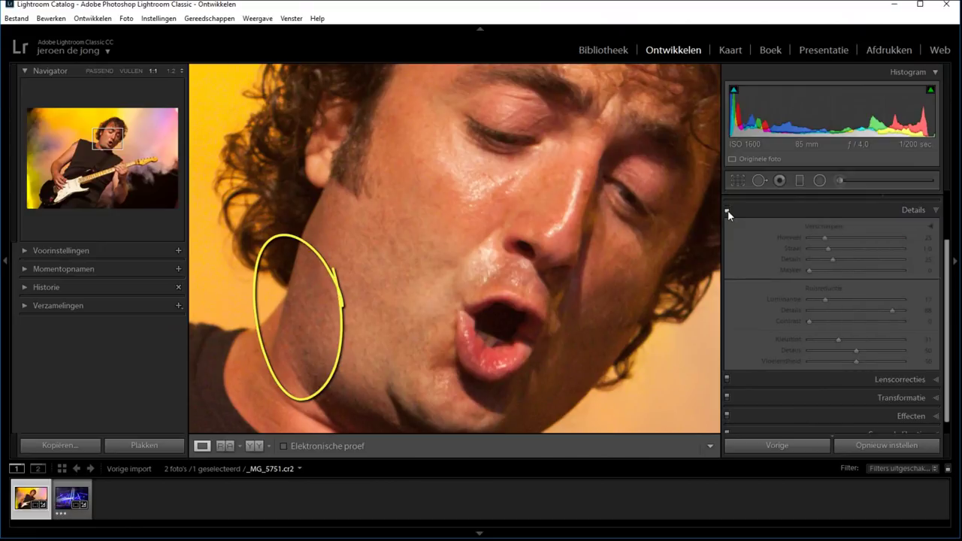
click(727, 210)
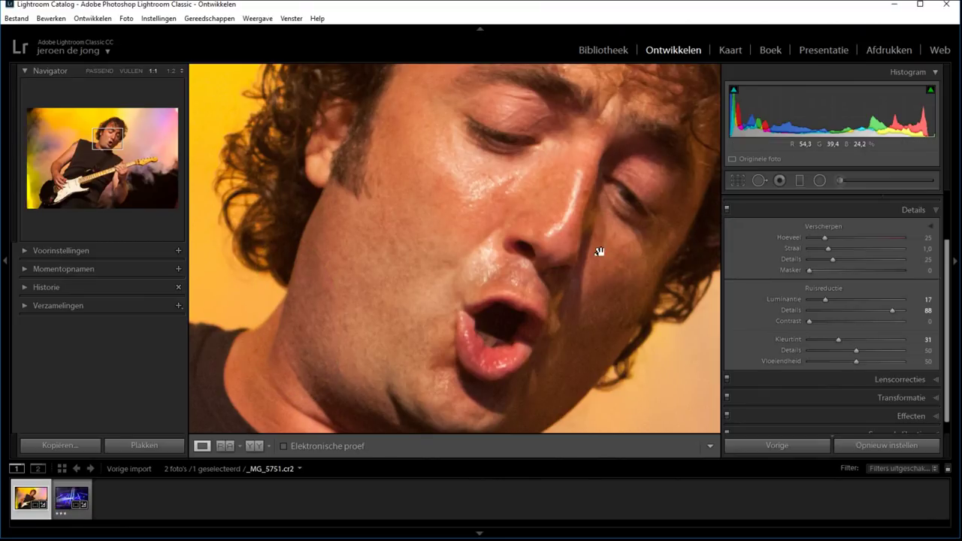
click(499, 236)
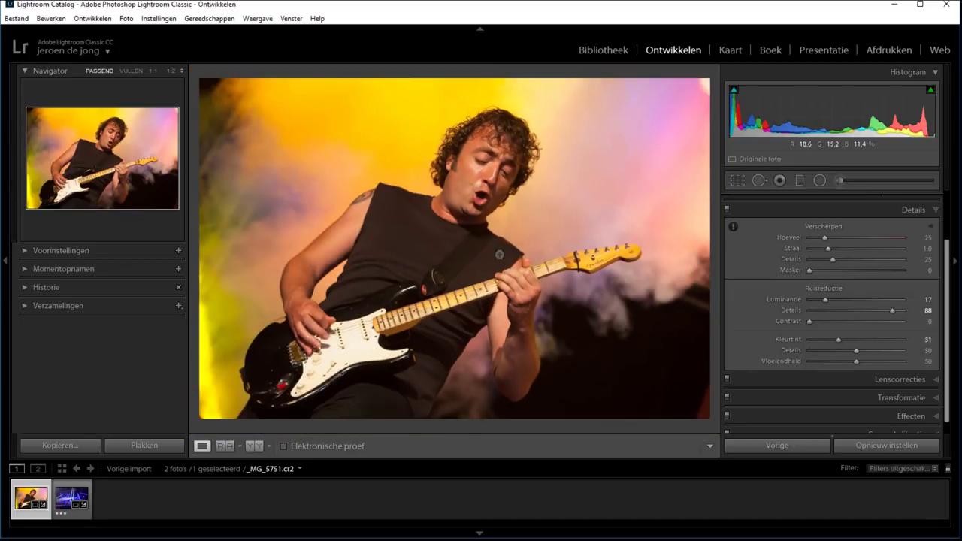